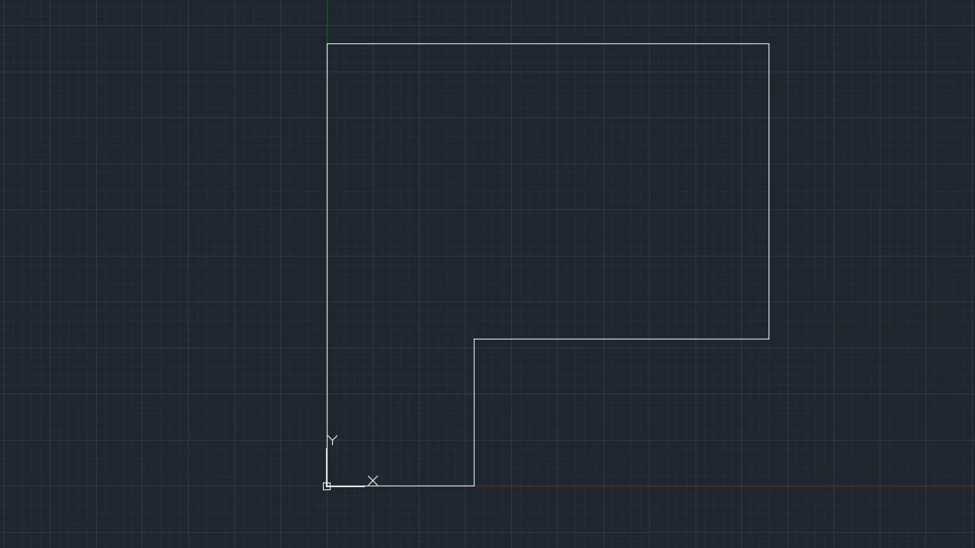
Offset the long left vertical line of the outline 290 units inward
click(196, 369)
click(195, 399)
text(offset)
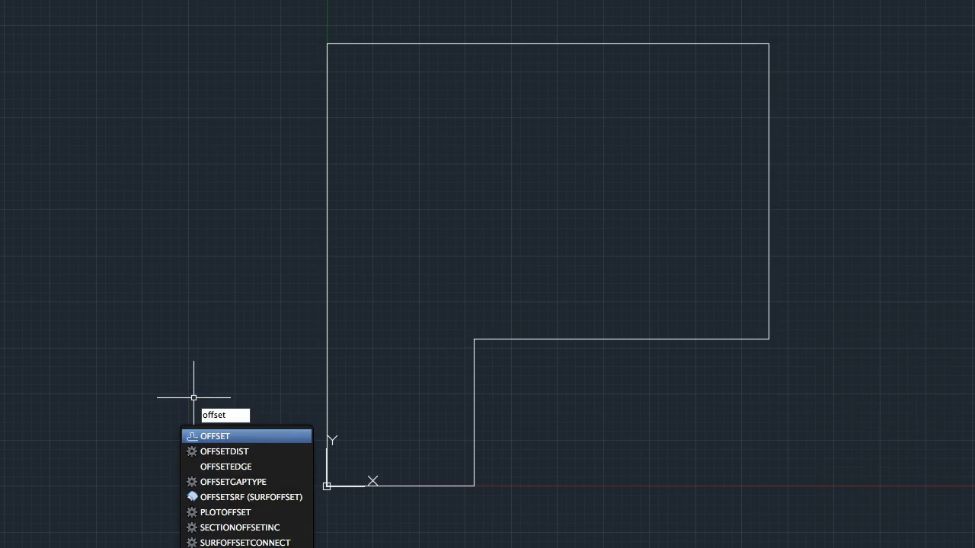
key(Return)
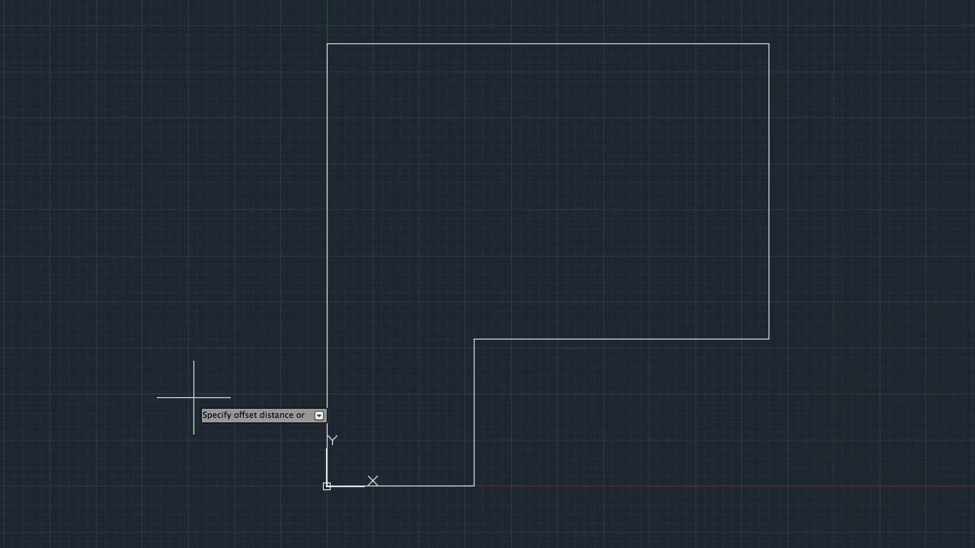
text(290)
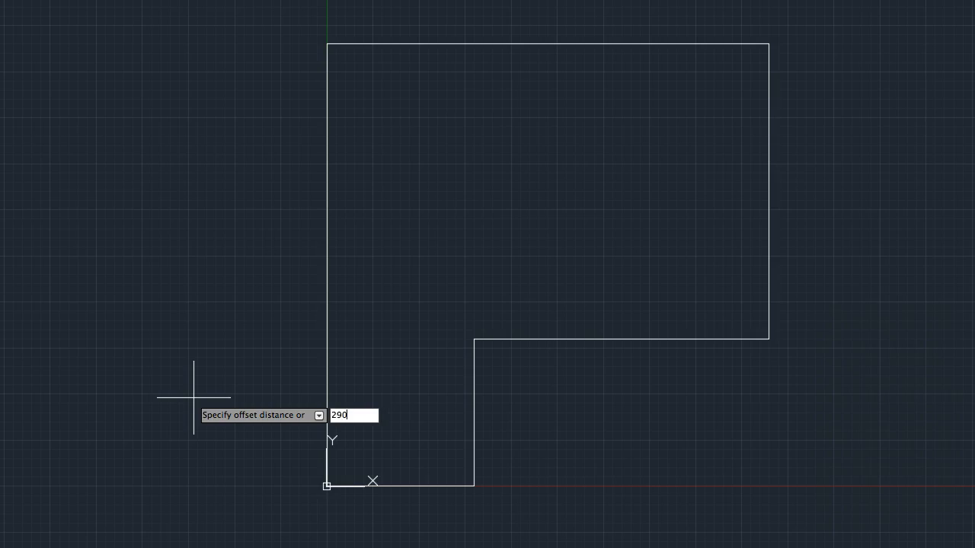
key(Return)
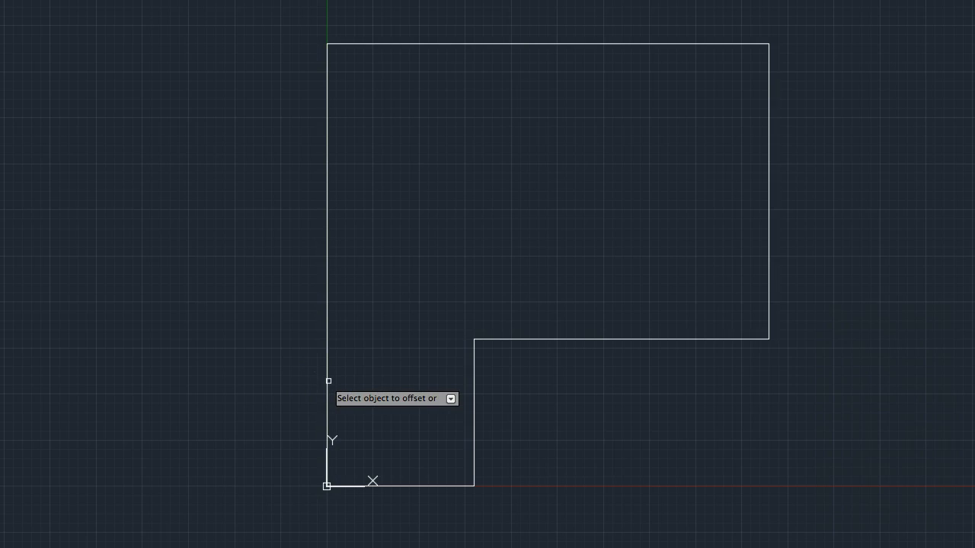
click(327, 380)
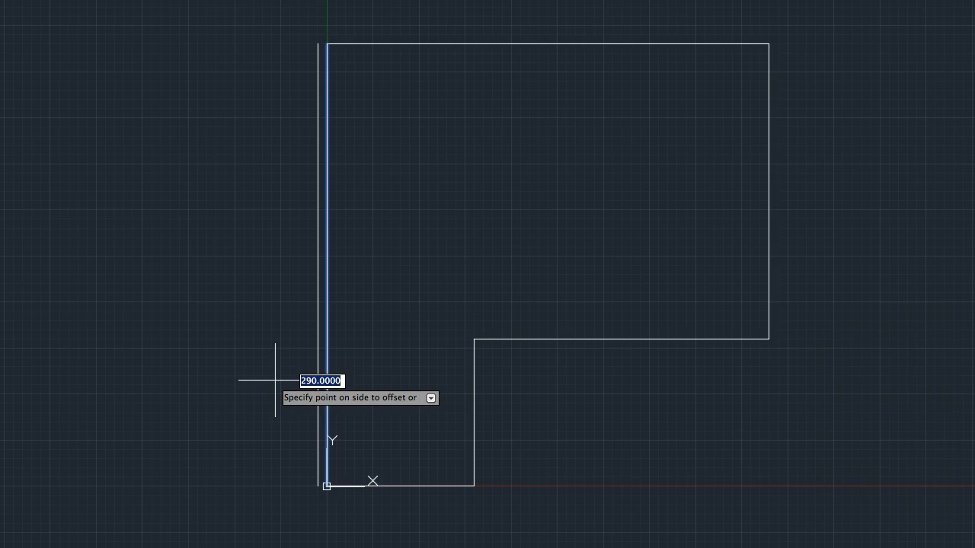
click(379, 362)
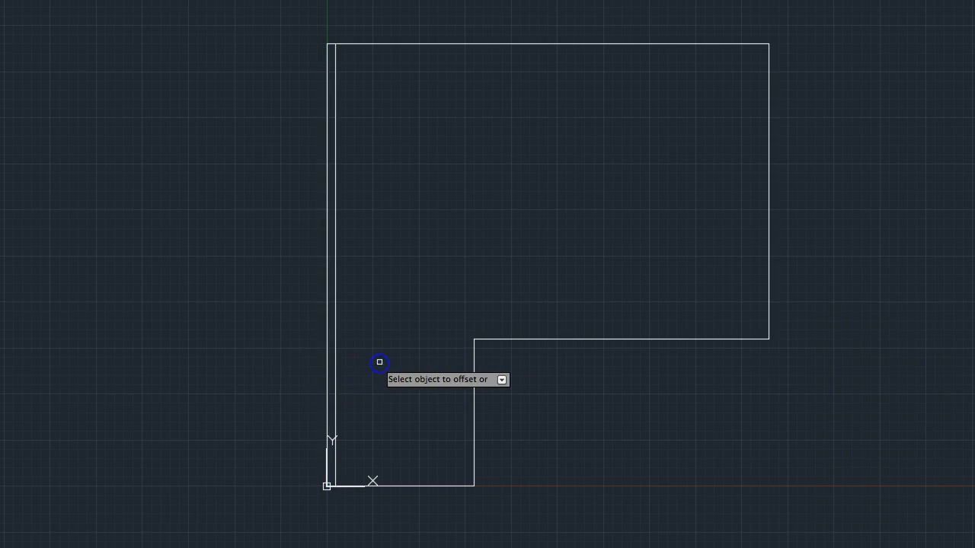
key(Escape)
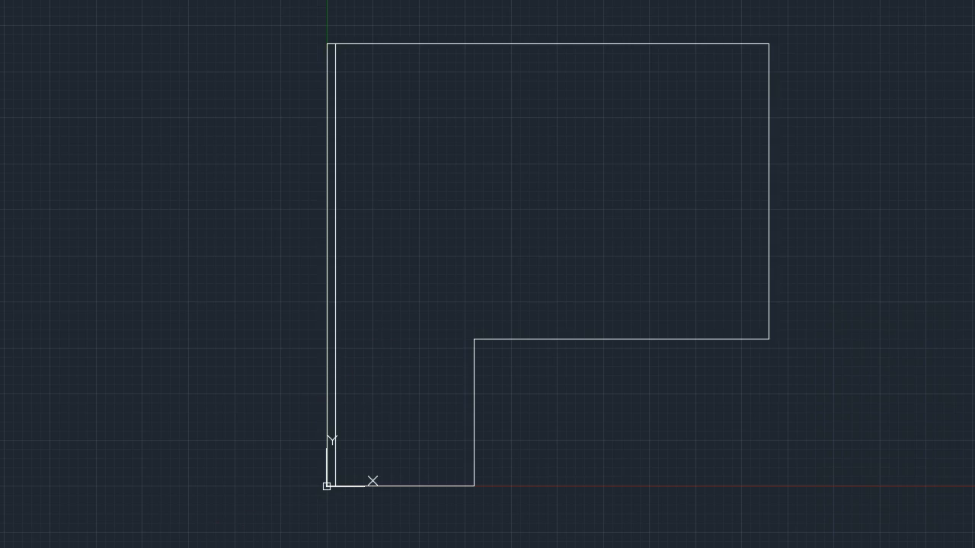
Offset the outline's upper horizontal line and far right vertical line inward by 290 units
click(250, 482)
click(243, 485)
click(469, 234)
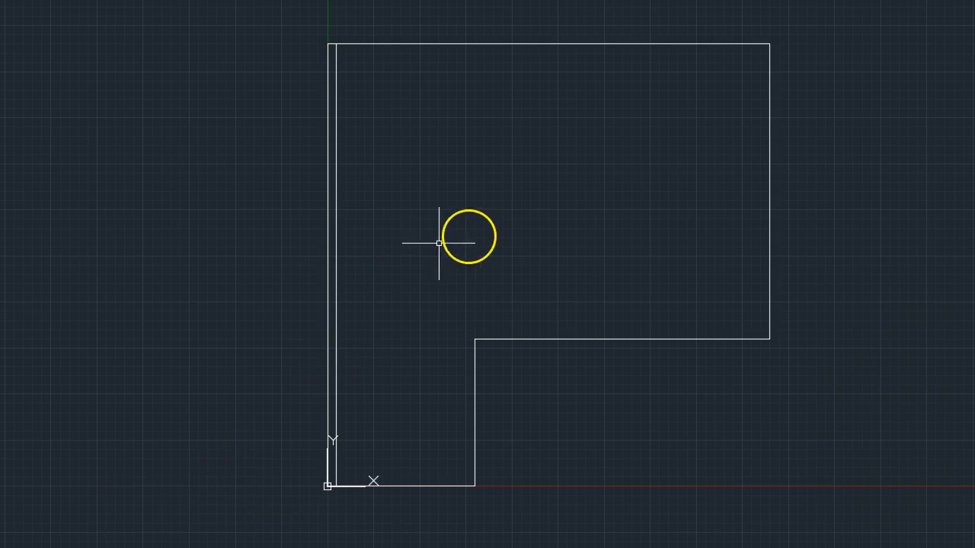
text(offset)
key(Return)
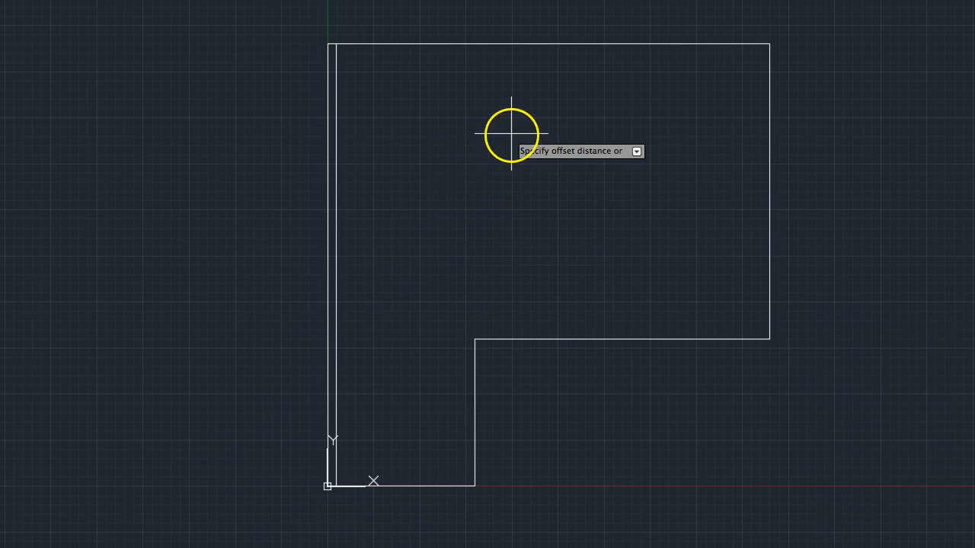
text(250)
key(Return)
click(561, 42)
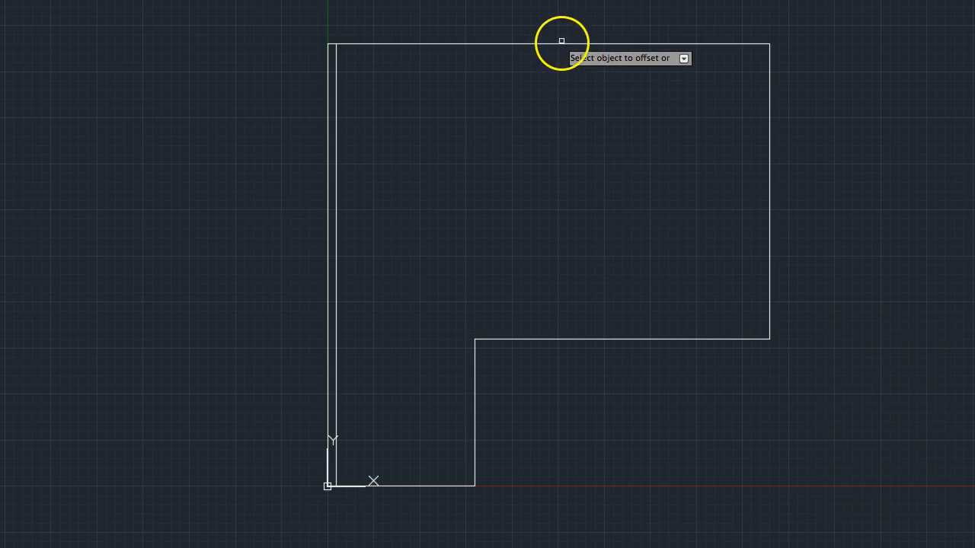
click(777, 195)
click(771, 198)
click(668, 333)
Offset the notch's horizontal line, its vertical line and the bottom line of the outline inward by the same distance
click(653, 337)
click(649, 276)
click(473, 401)
click(414, 402)
click(421, 486)
click(413, 432)
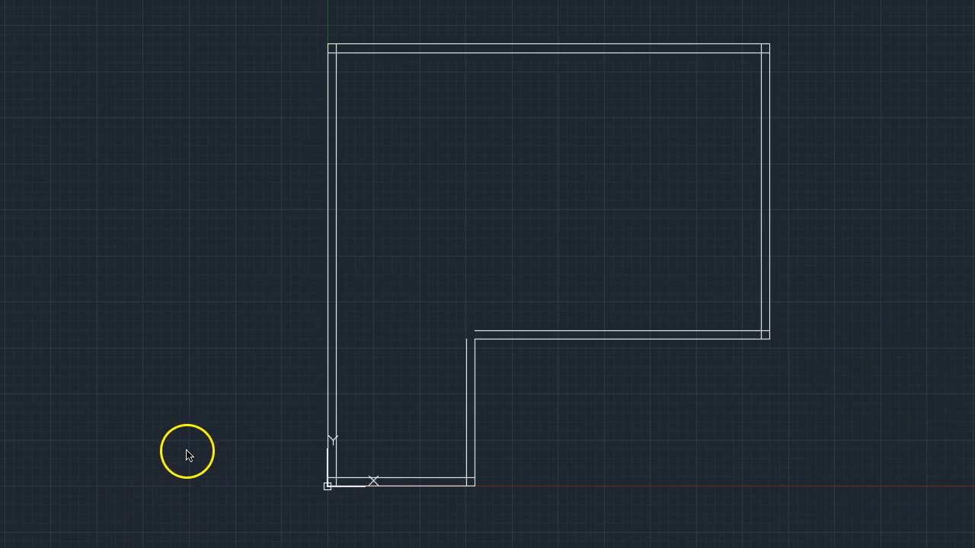
click(188, 496)
key(Escape)
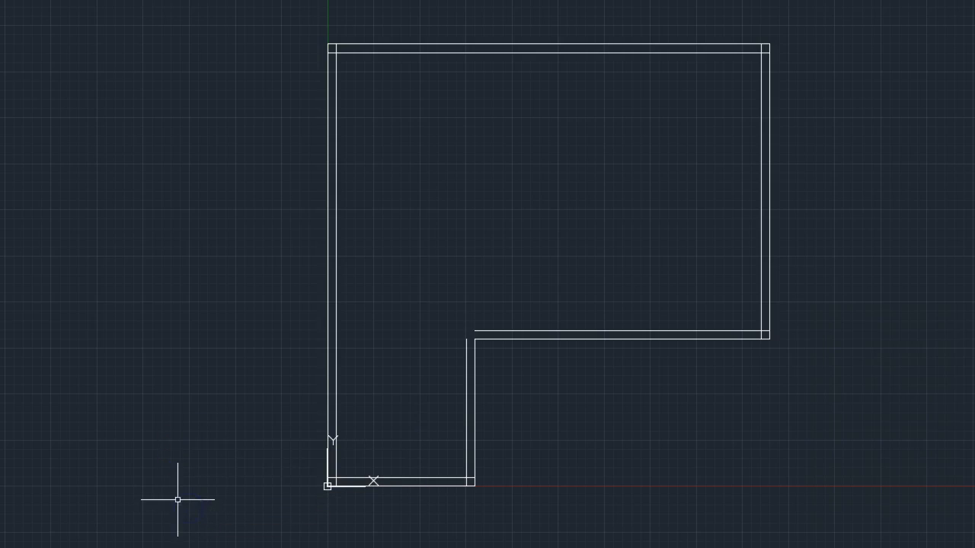
Fillet the inner left vertical and inner bottom lines into a clean corner at the lower left of the outline
text(fillet)
key(Return)
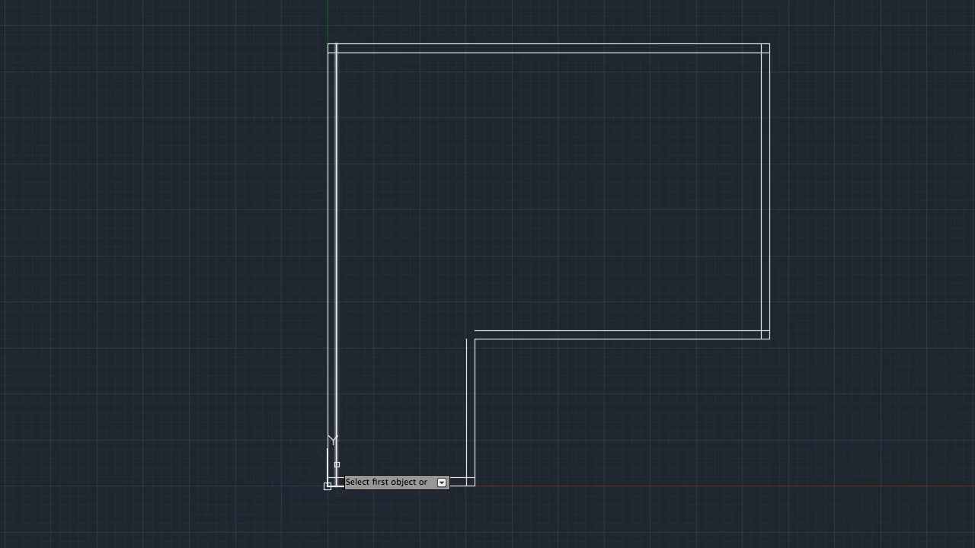
click(336, 465)
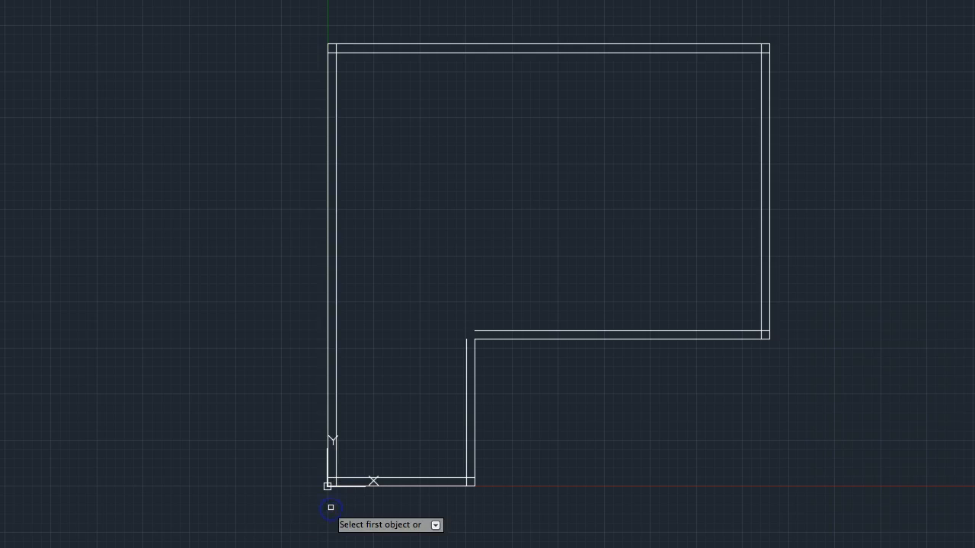
click(335, 456)
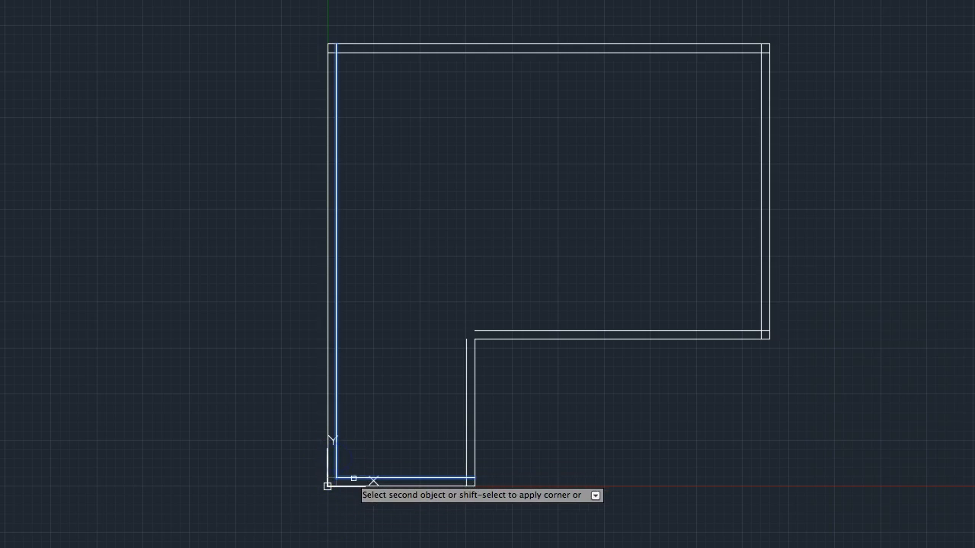
click(353, 479)
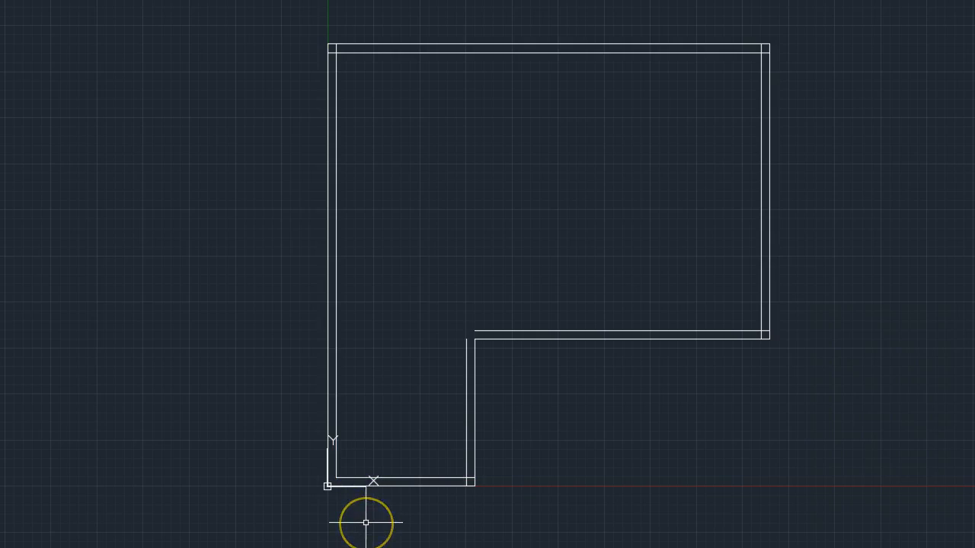
Fillet the inner bottom line with the inner short vertical line to close the lower-right corner beside the notch
key(Return)
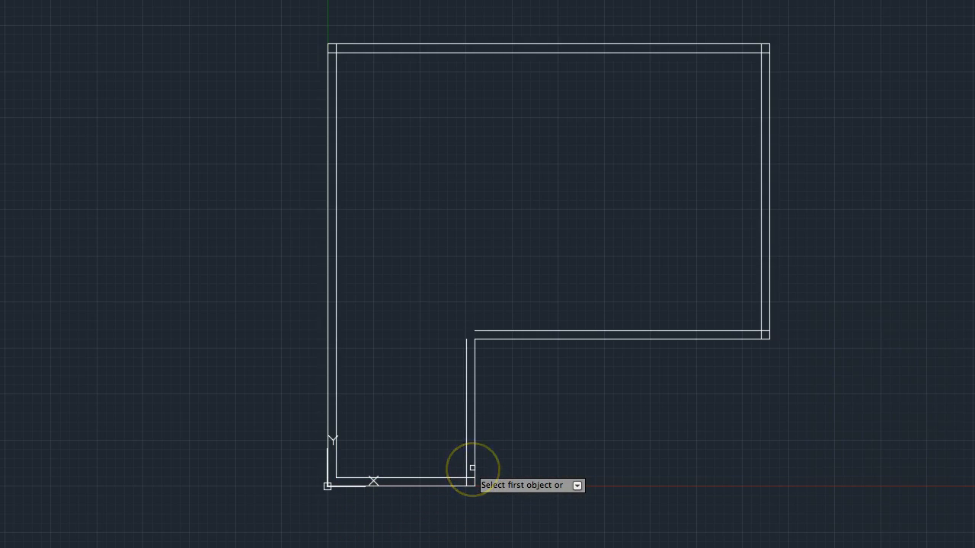
key(Escape)
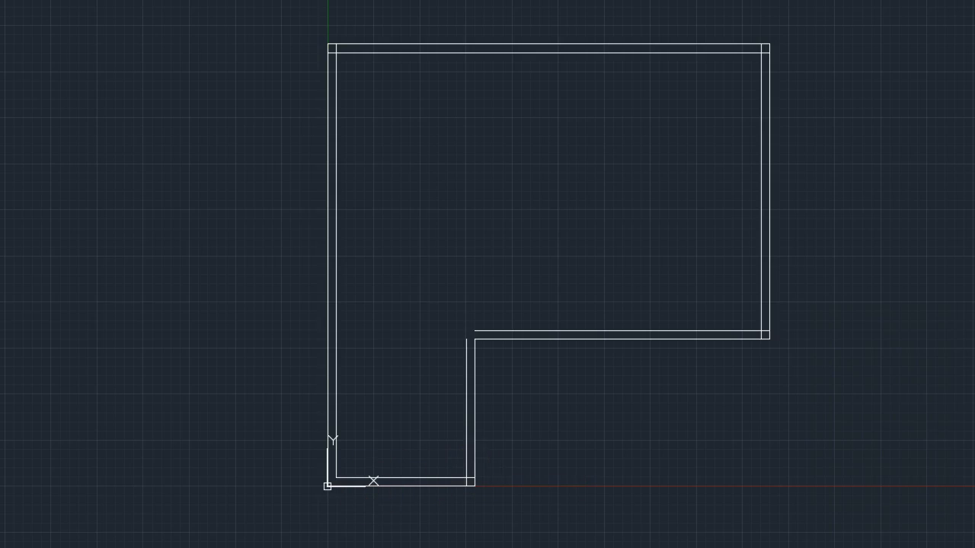
key(Return)
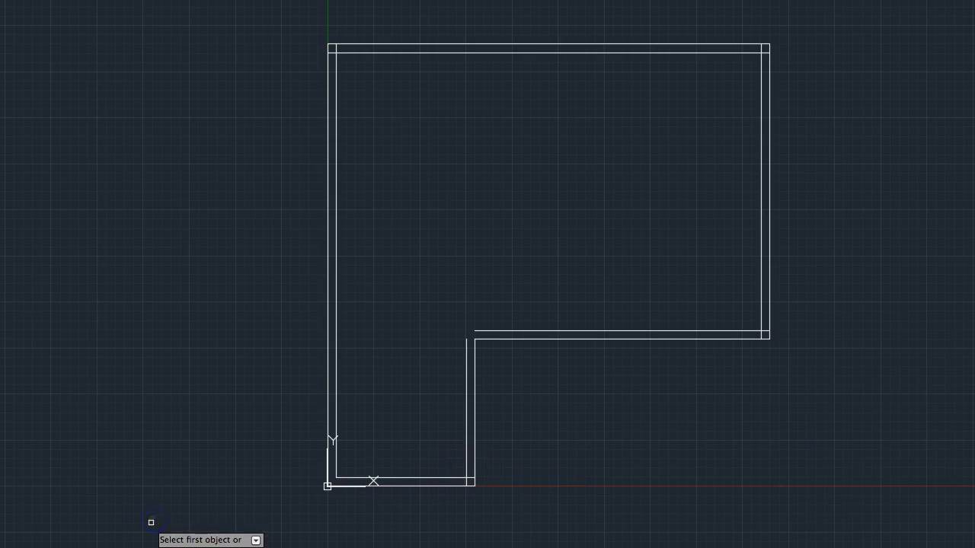
click(466, 462)
click(455, 478)
Fillet both ends of the notch's inner horizontal line, joining it to the short vertical and the right vertical inner lines
key(Return)
click(537, 330)
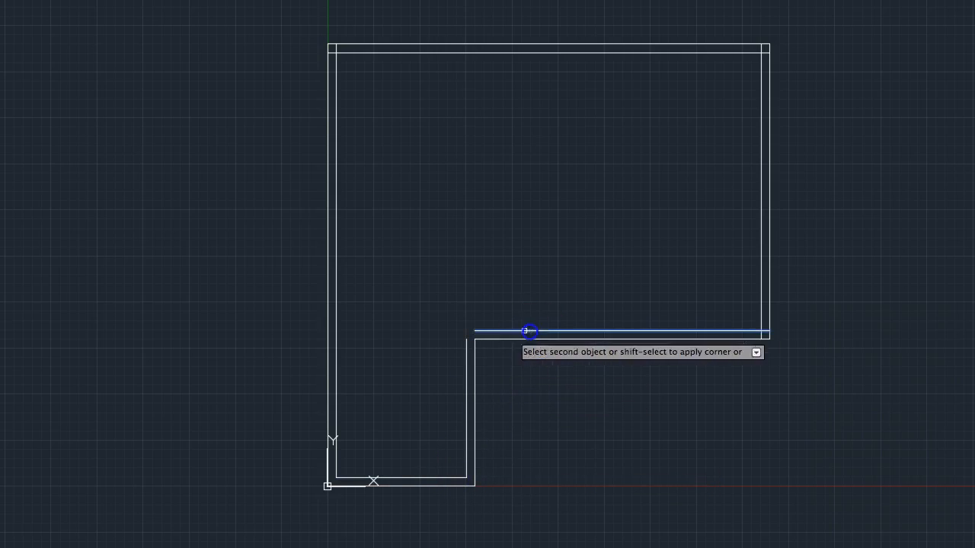
click(466, 361)
key(Return)
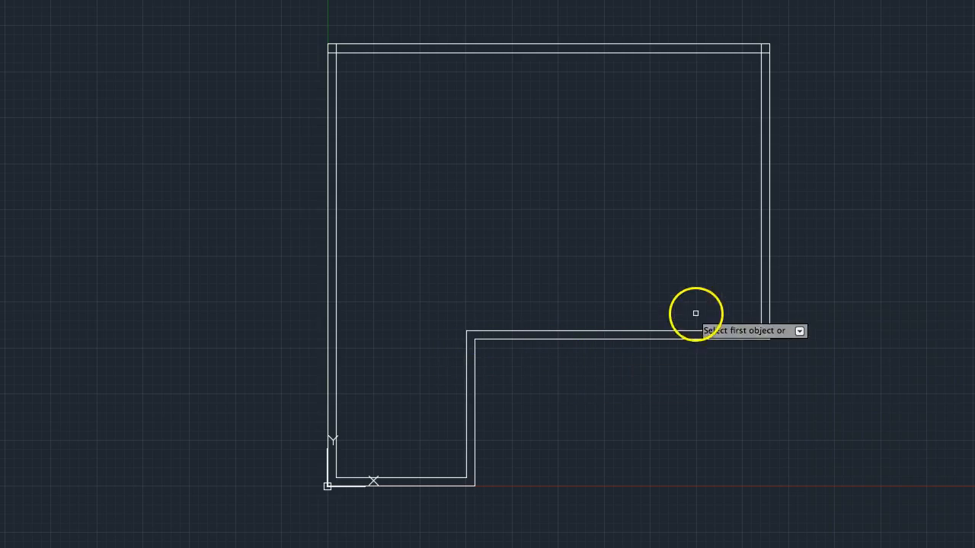
click(761, 309)
click(743, 331)
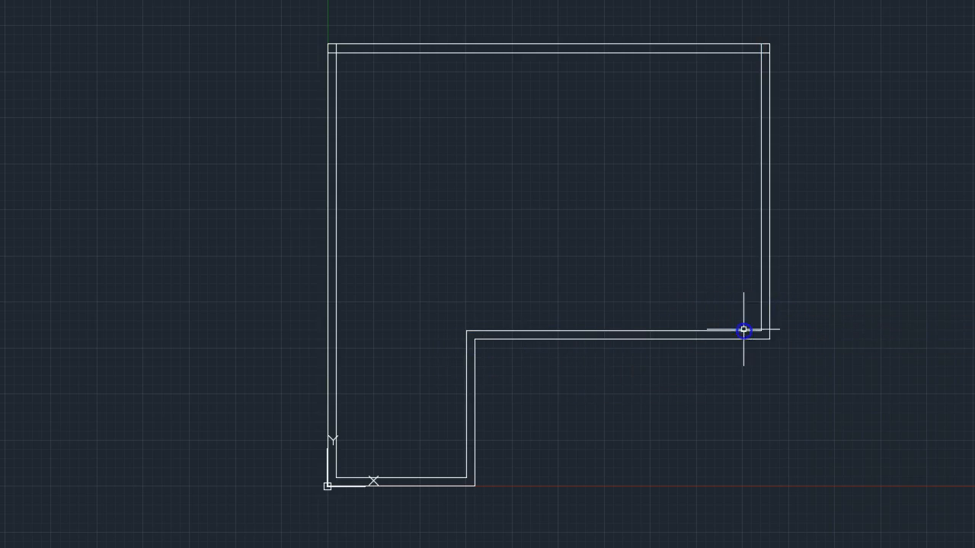
Fillet both ends of the inner top line with the inner right and inner left vertical lines
click(725, 50)
click(752, 63)
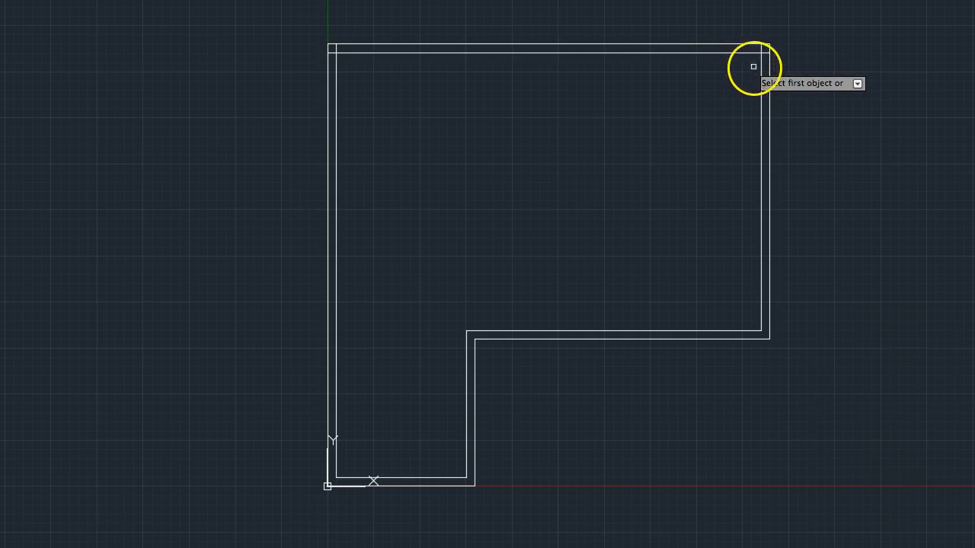
click(762, 76)
click(746, 55)
key(Return)
click(336, 118)
click(371, 55)
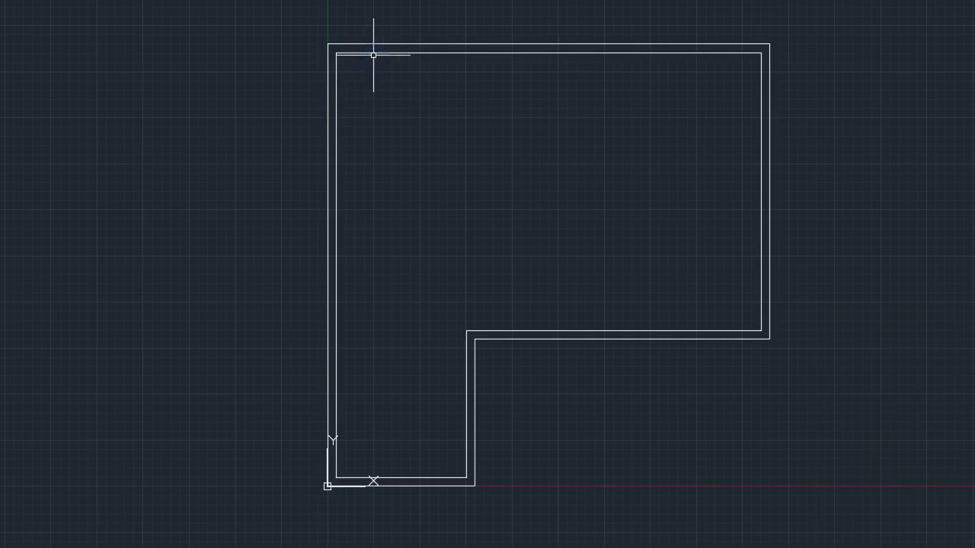